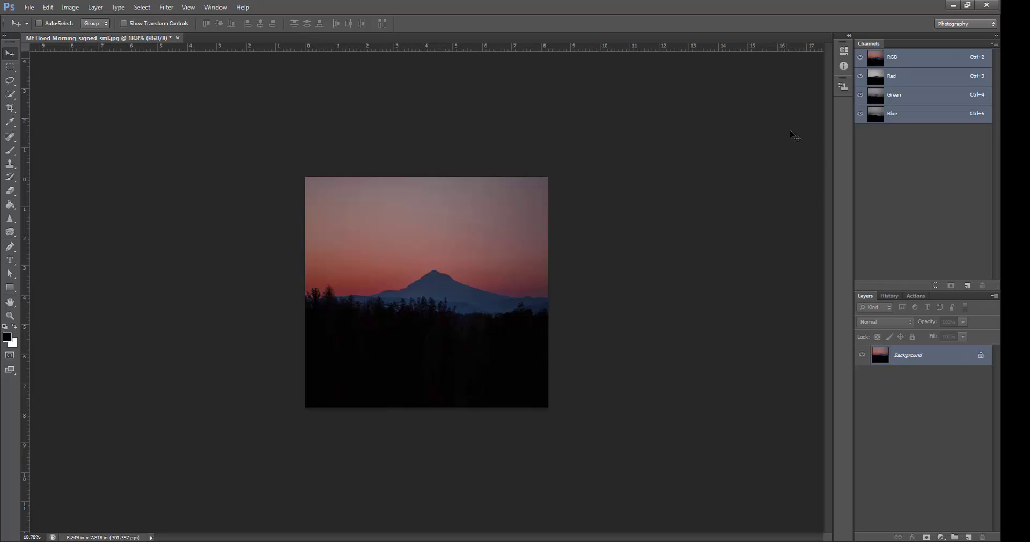
- Check the image size without changing it, then duplicate the background into Layer 1
{"action": "left_click", "coordinate": [70, 7]}
{"action": "left_click", "coordinate": [83, 82]}
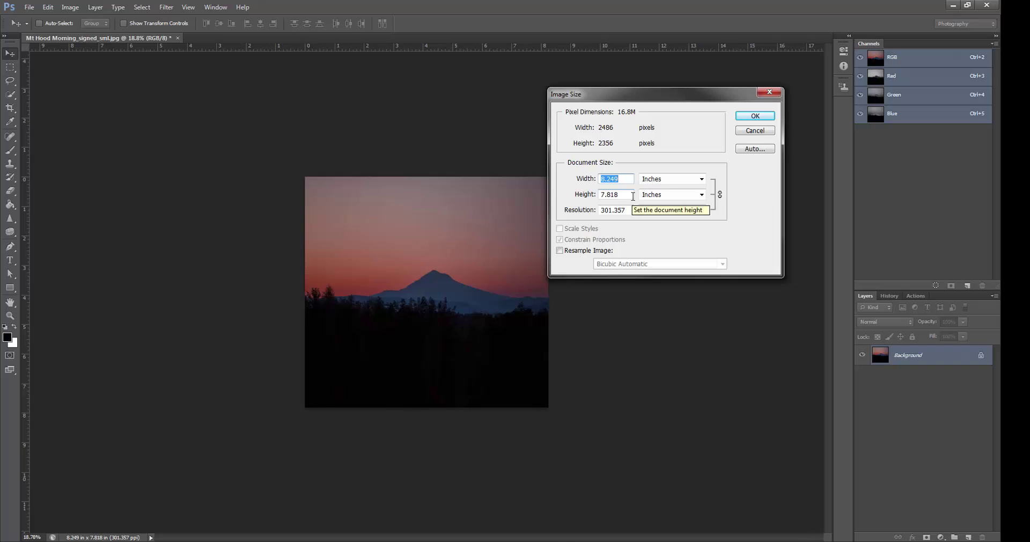
{"action": "left_click", "coordinate": [766, 134]}
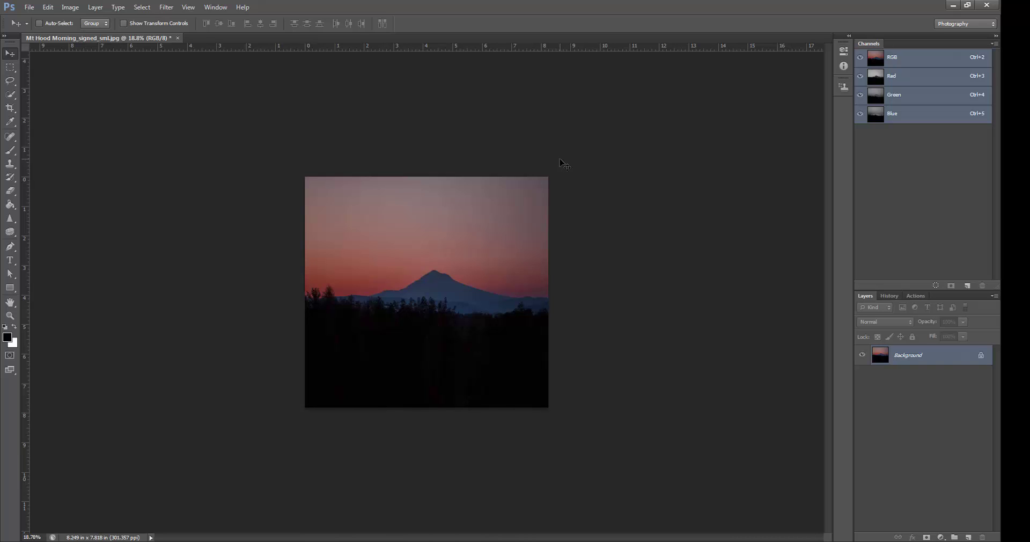
{"action": "key", "text": "ctrl+j"}
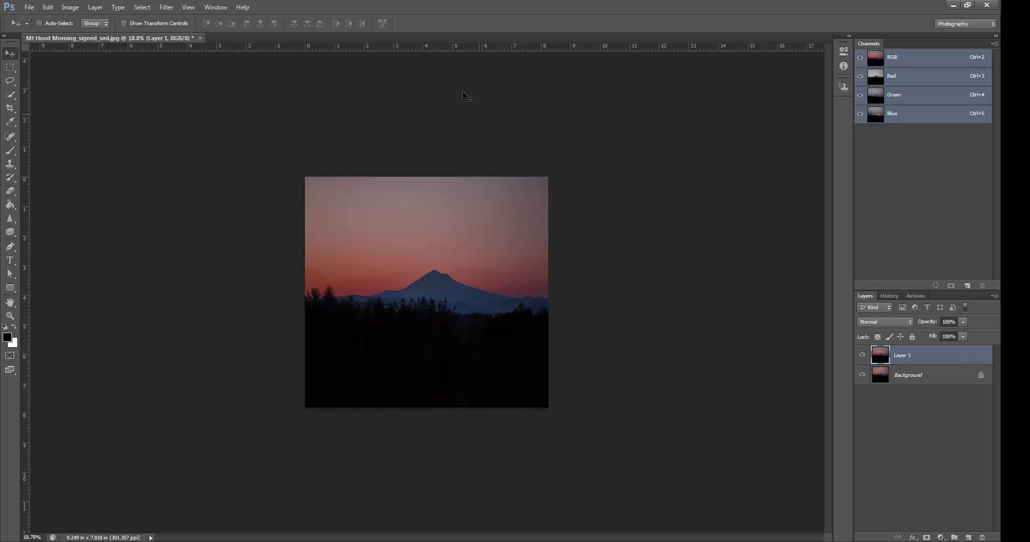
- Enlarge the canvas to 14 × 11 inches
{"action": "left_click", "coordinate": [71, 8]}
{"action": "left_click", "coordinate": [85, 93]}
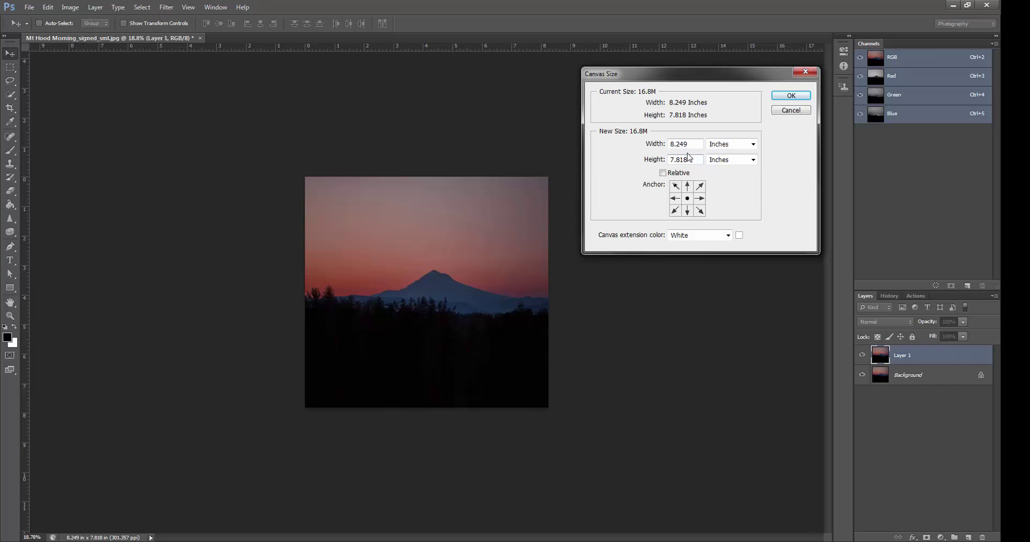
{"action": "left_click_drag", "start_coordinate": [694, 145], "coordinate": [625, 143]}
{"action": "type", "text": "14"}
{"action": "left_click_drag", "start_coordinate": [657, 159], "coordinate": [639, 160]}
{"action": "type", "text": "11"}
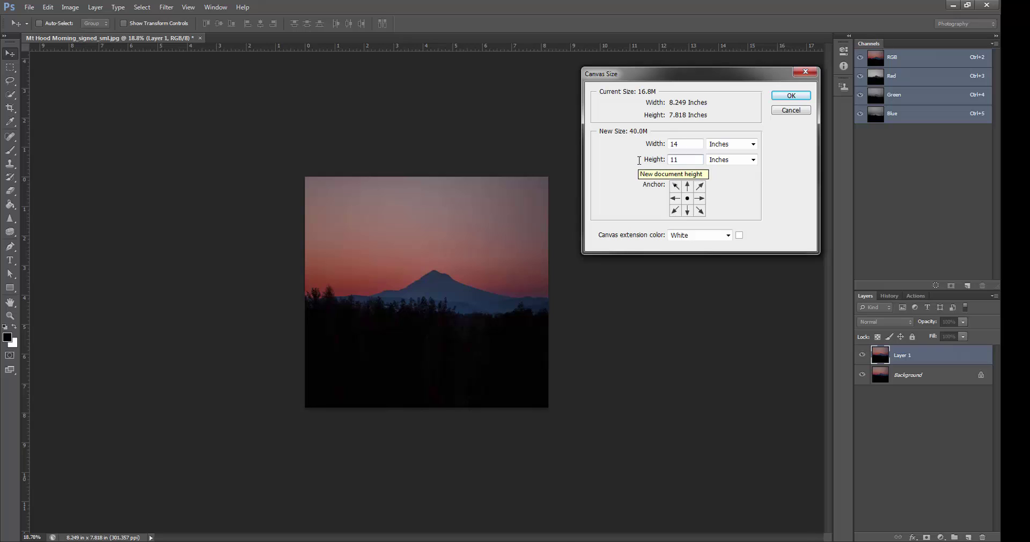
{"action": "left_click", "coordinate": [791, 95]}
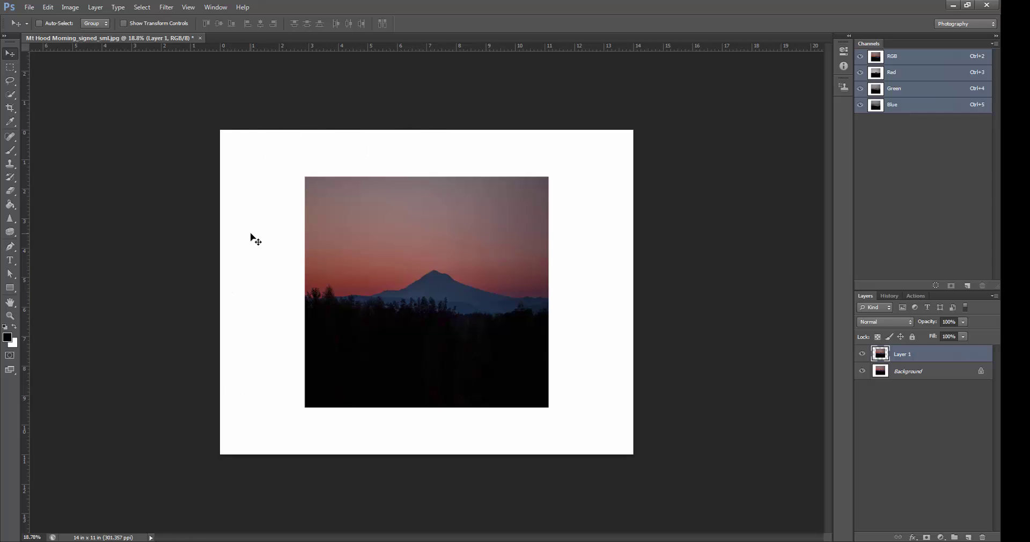
{"action": "left_click", "coordinate": [48, 7]}
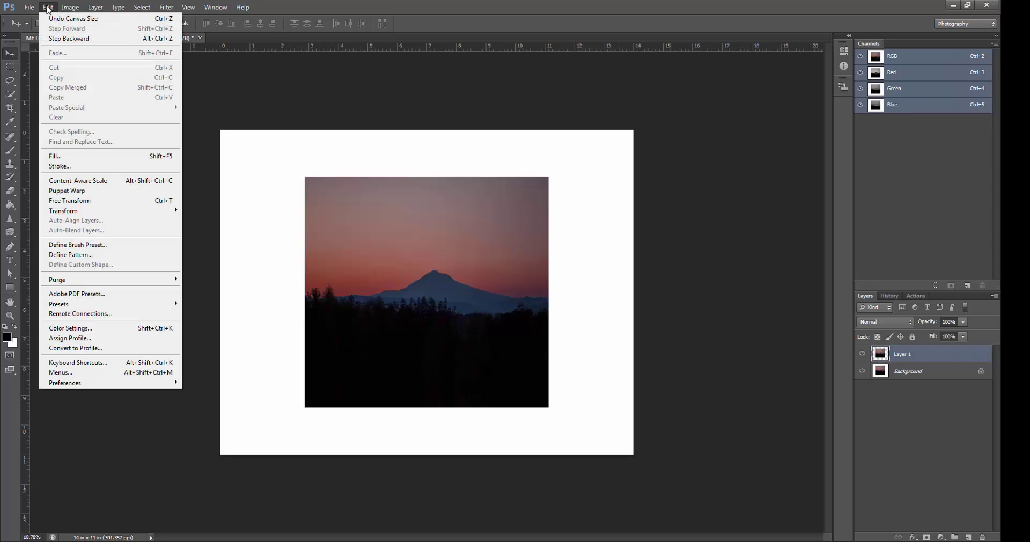
{"action": "left_click", "coordinate": [88, 181]}
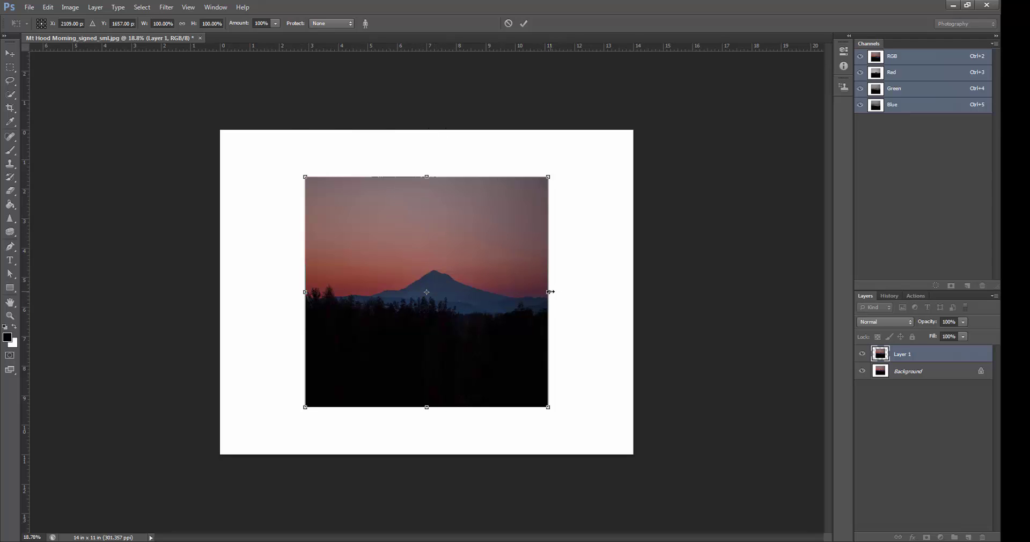
{"action": "left_click_drag", "start_coordinate": [563, 291], "coordinate": [639, 289]}
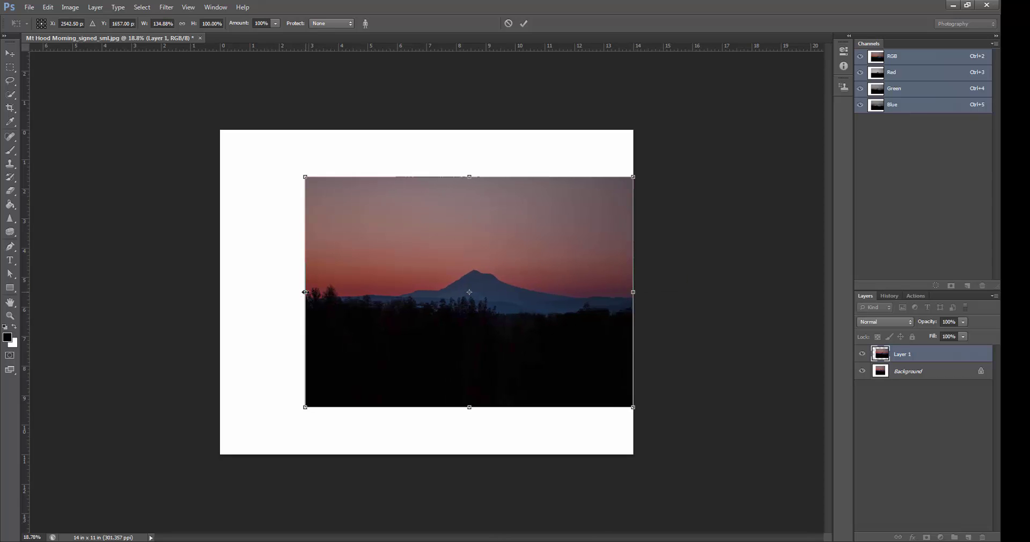
{"action": "left_click_drag", "start_coordinate": [277, 296], "coordinate": [242, 315]}
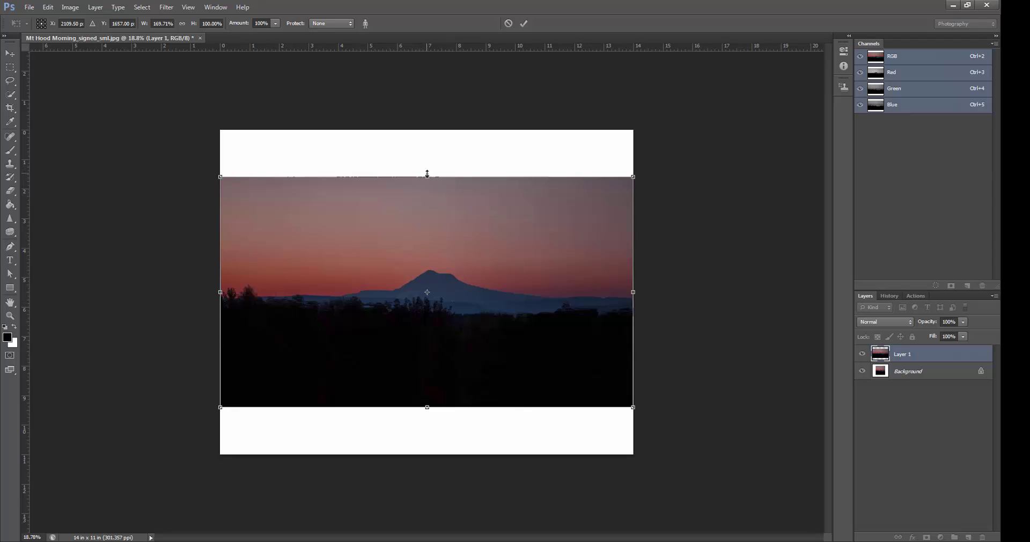
{"action": "left_click_drag", "start_coordinate": [428, 177], "coordinate": [430, 128]}
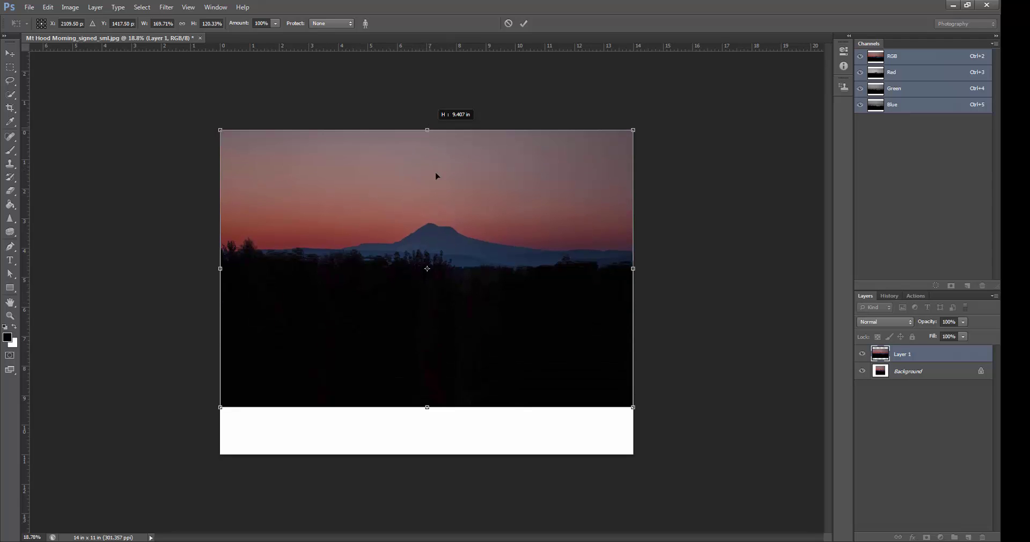
{"action": "left_click_drag", "start_coordinate": [428, 408], "coordinate": [433, 453]}
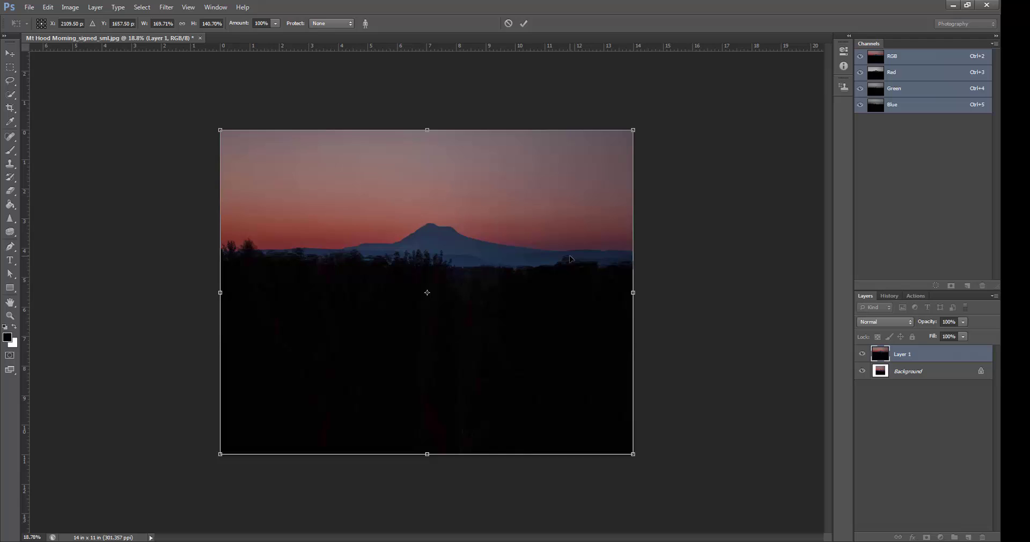
{"action": "left_click", "coordinate": [508, 24]}
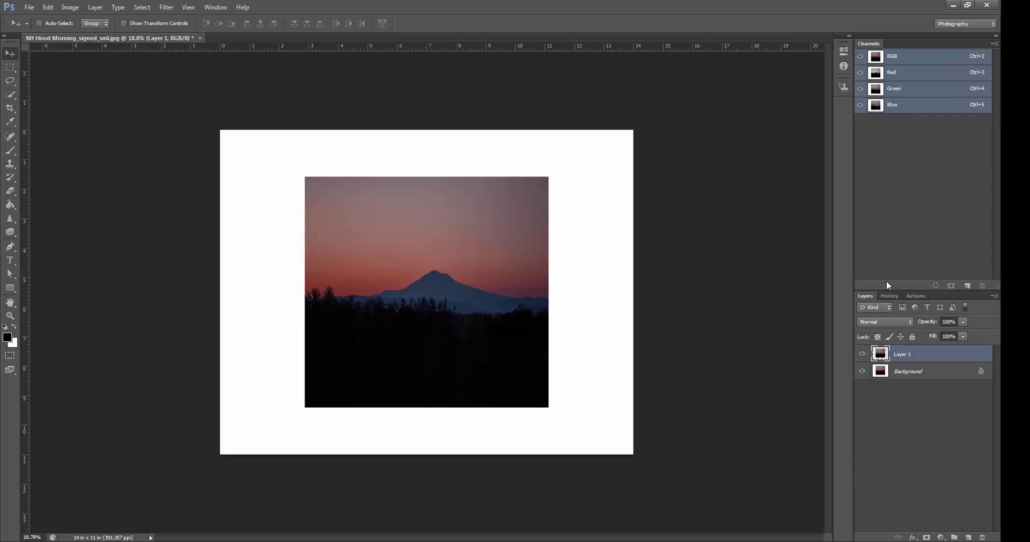
- Draw a rough freehand Lasso outline around the mountain
{"action": "left_click", "coordinate": [11, 82]}
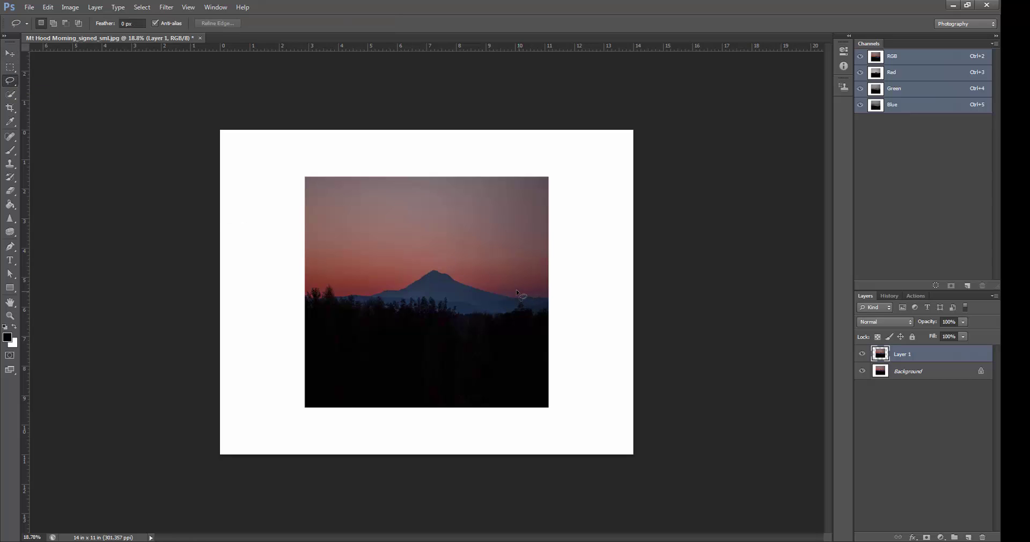
{"action": "left_click_drag", "start_coordinate": [521, 294], "coordinate": [500, 281]}
{"action": "mouse_move", "coordinate": [415, 261]}
{"action": "left_mouse_down"}
{"action": "mouse_move", "coordinate": [371, 283]}
{"action": "mouse_move", "coordinate": [369, 321]}
{"action": "mouse_move", "coordinate": [450, 332]}
{"action": "mouse_move", "coordinate": [520, 293]}
{"action": "left_mouse_up"}
- Save the selection as a new channel named 'Mt hood'
{"action": "left_click", "coordinate": [144, 9]}
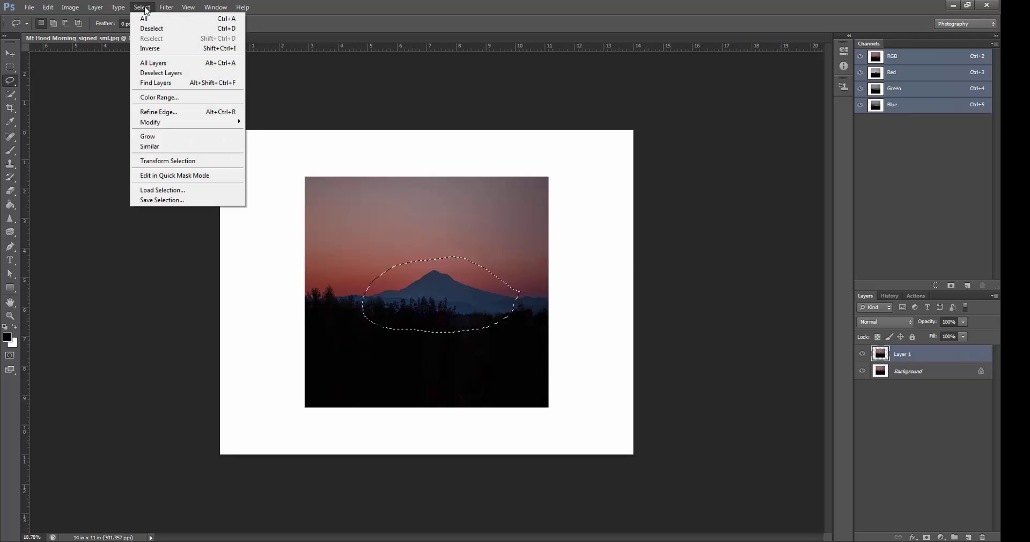
{"action": "left_click", "coordinate": [171, 200]}
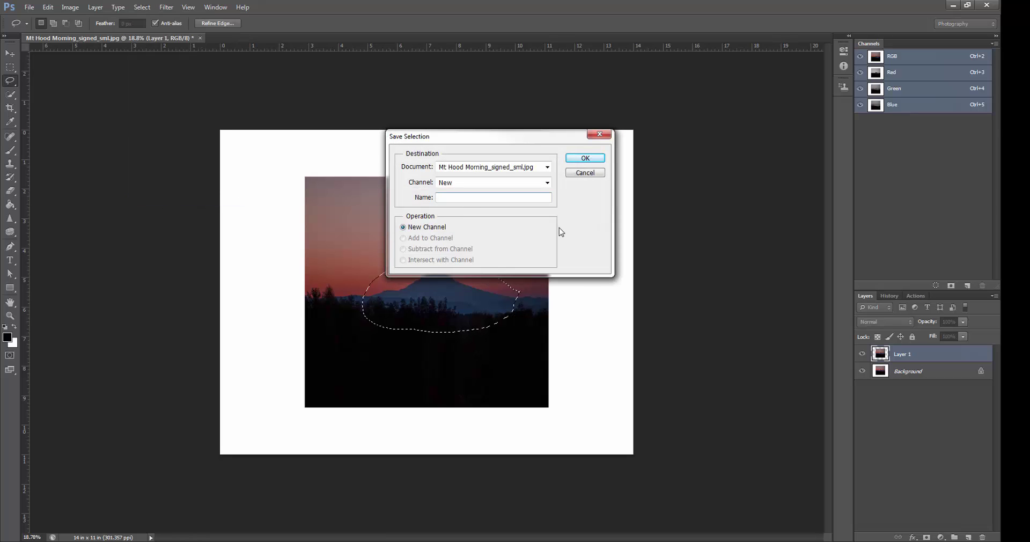
{"action": "type", "text": "Mt hhood"}
{"action": "left_click", "coordinate": [595, 161]}
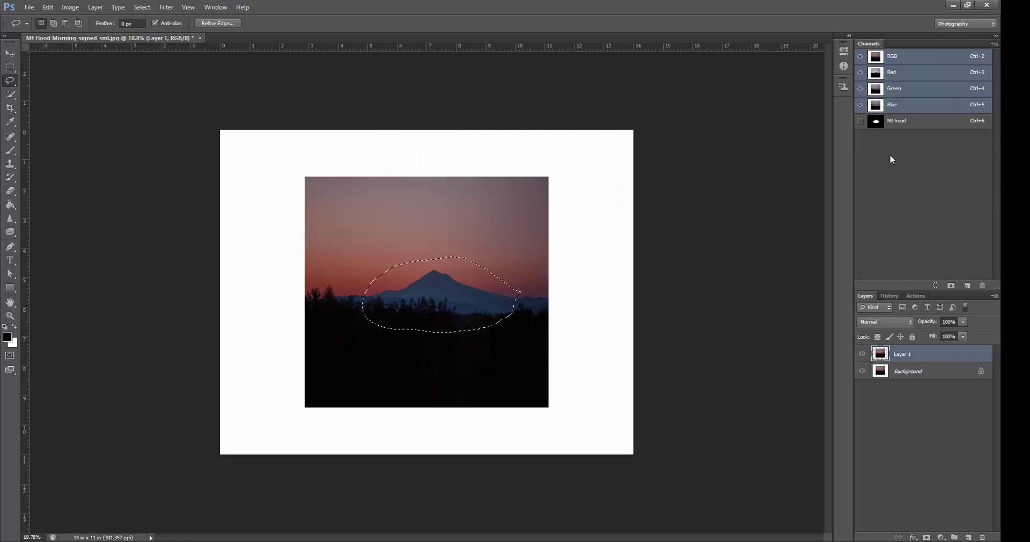
- Deselect, then try a Content-Aware Scale stretch to the right and exit it
{"action": "key", "text": "ctrl+d"}
{"action": "left_click", "coordinate": [47, 7]}
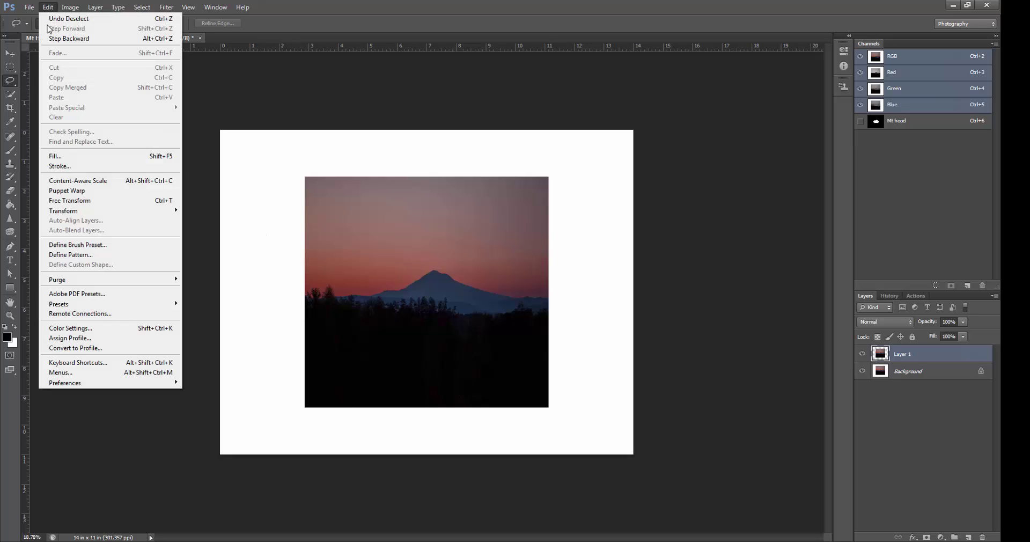
{"action": "left_click", "coordinate": [80, 181]}
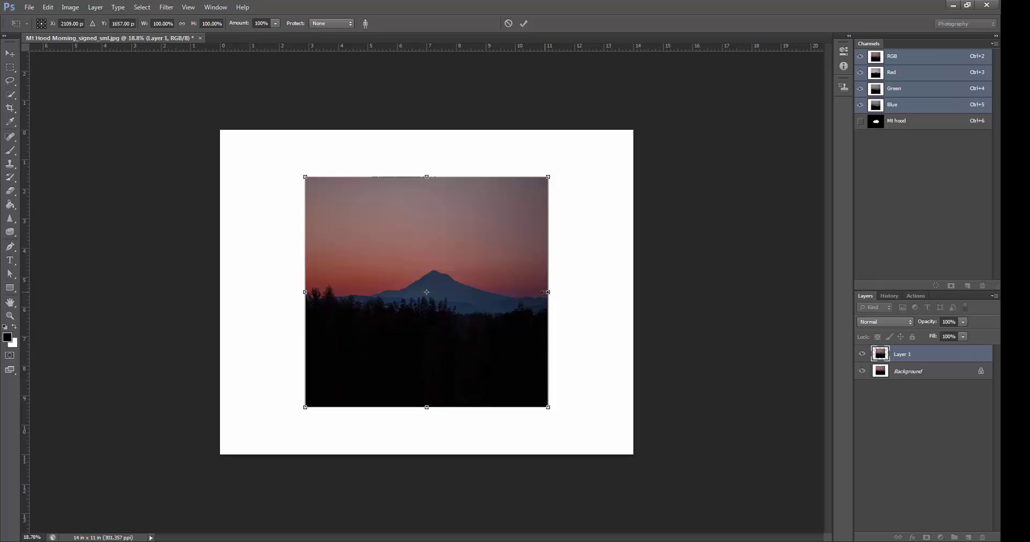
{"action": "mouse_move", "coordinate": [548, 292]}
{"action": "left_mouse_down"}
{"action": "mouse_move", "coordinate": [613, 290]}
{"action": "mouse_move", "coordinate": [546, 291]}
{"action": "left_mouse_up"}
{"action": "left_click", "coordinate": [523, 23]}
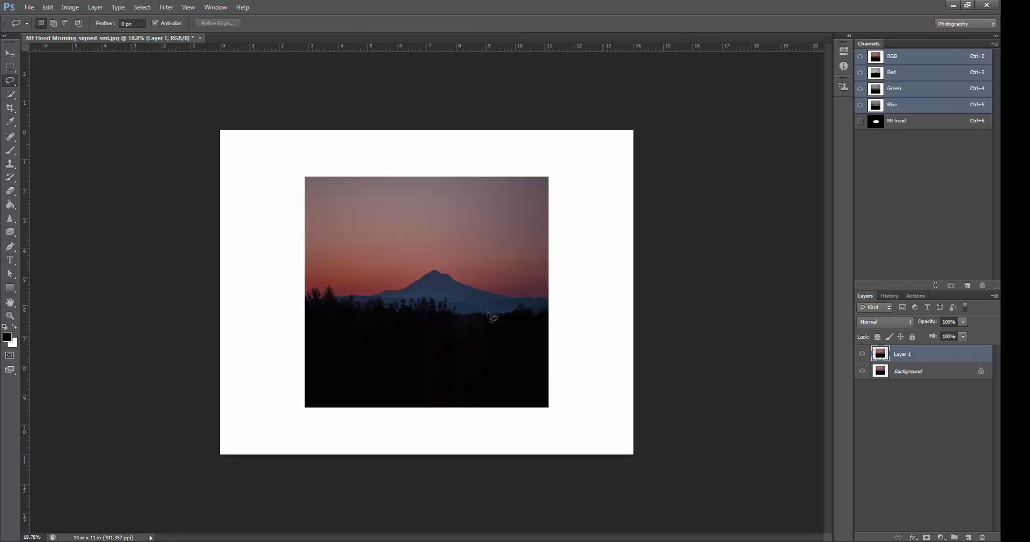
- Content-Aware Scale the photo with Mt hood protected, stretching it right, left, up and down, then commit
{"action": "left_click", "coordinate": [47, 8]}
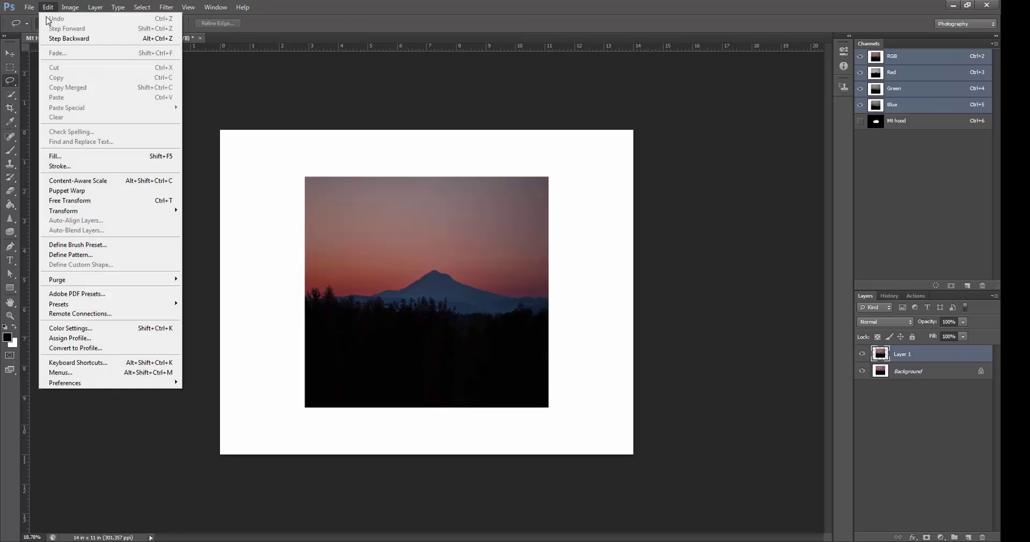
{"action": "left_click", "coordinate": [82, 182]}
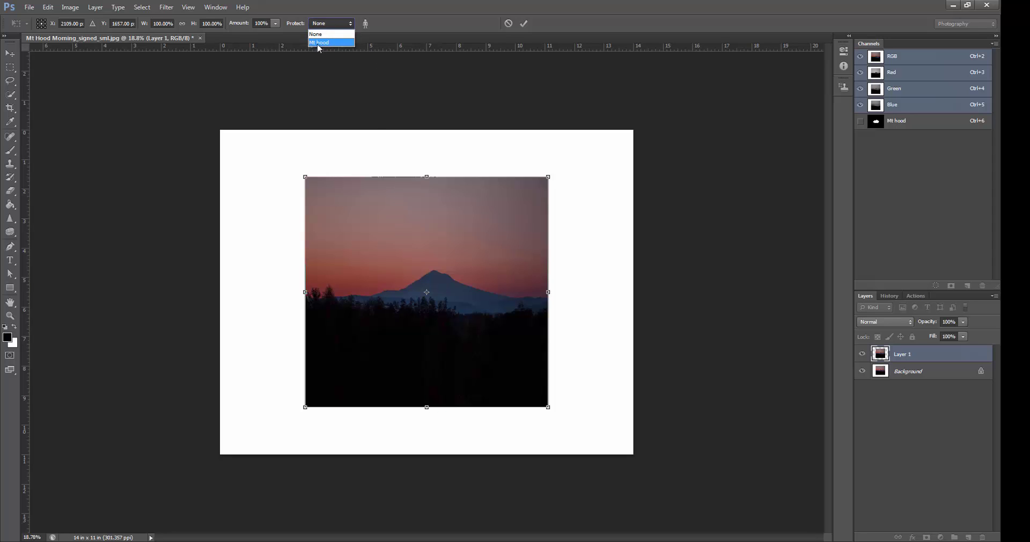
{"action": "left_click", "coordinate": [317, 43]}
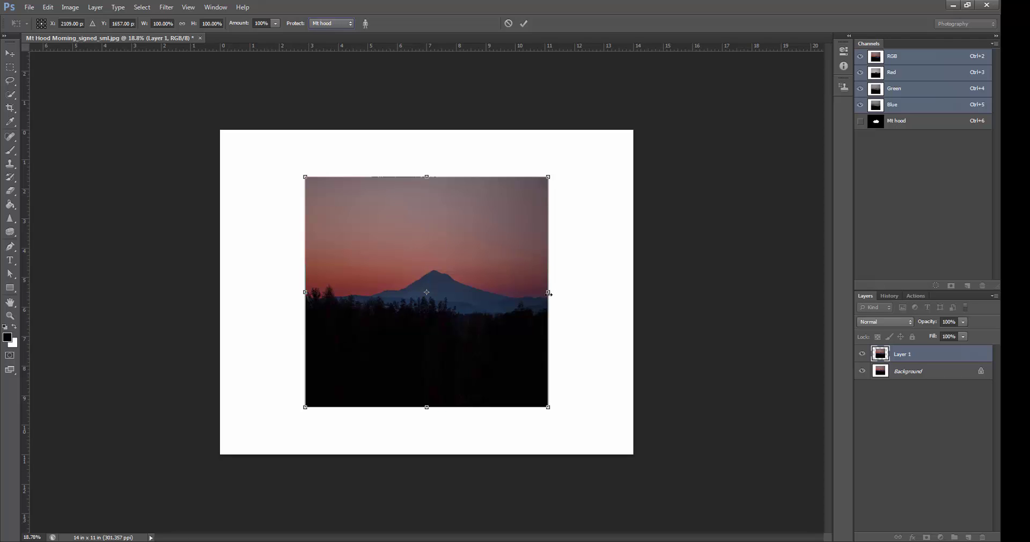
{"action": "left_click_drag", "start_coordinate": [549, 293], "coordinate": [633, 295]}
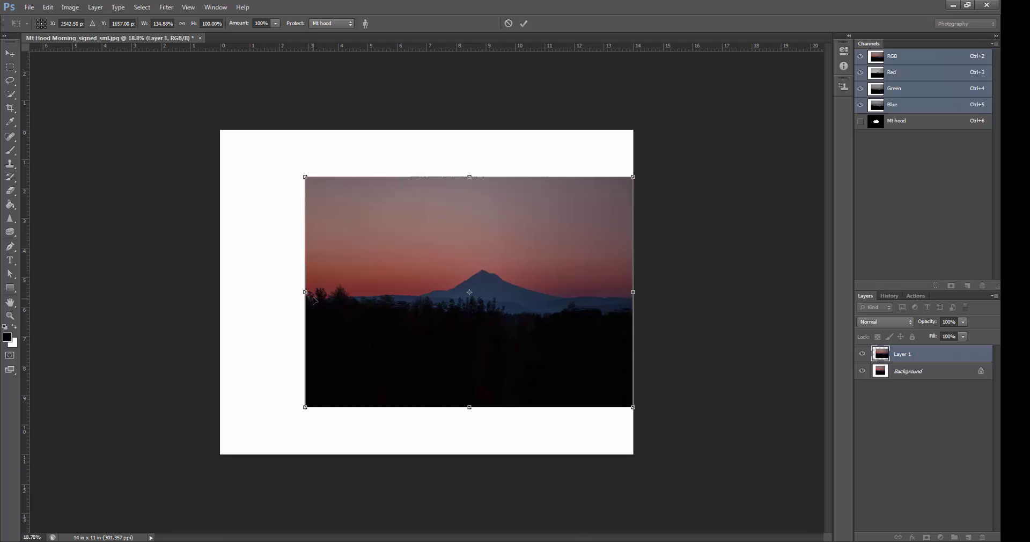
{"action": "left_click_drag", "start_coordinate": [305, 292], "coordinate": [220, 294]}
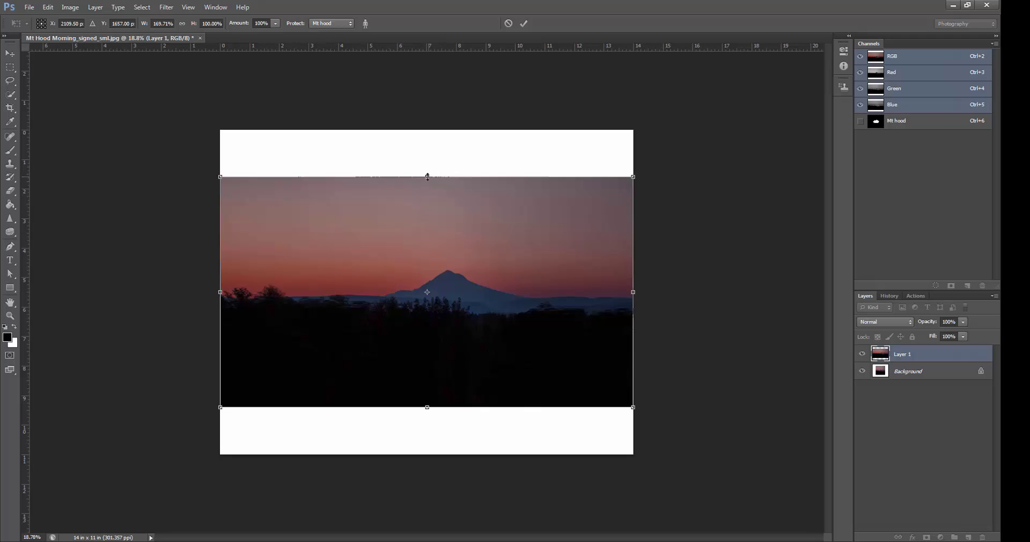
{"action": "left_click_drag", "start_coordinate": [427, 176], "coordinate": [423, 129]}
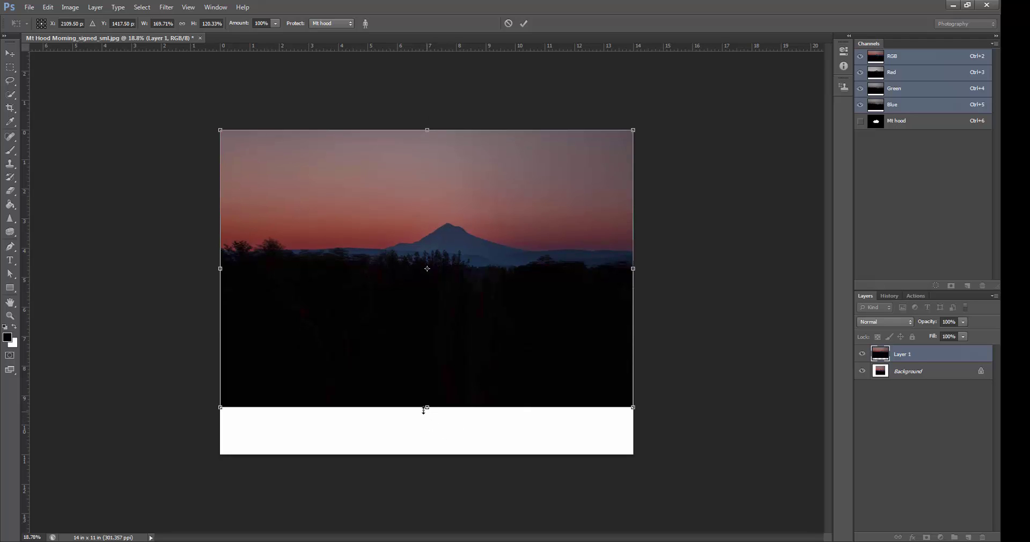
{"action": "left_click_drag", "start_coordinate": [426, 408], "coordinate": [428, 454]}
{"action": "left_click", "coordinate": [523, 23]}
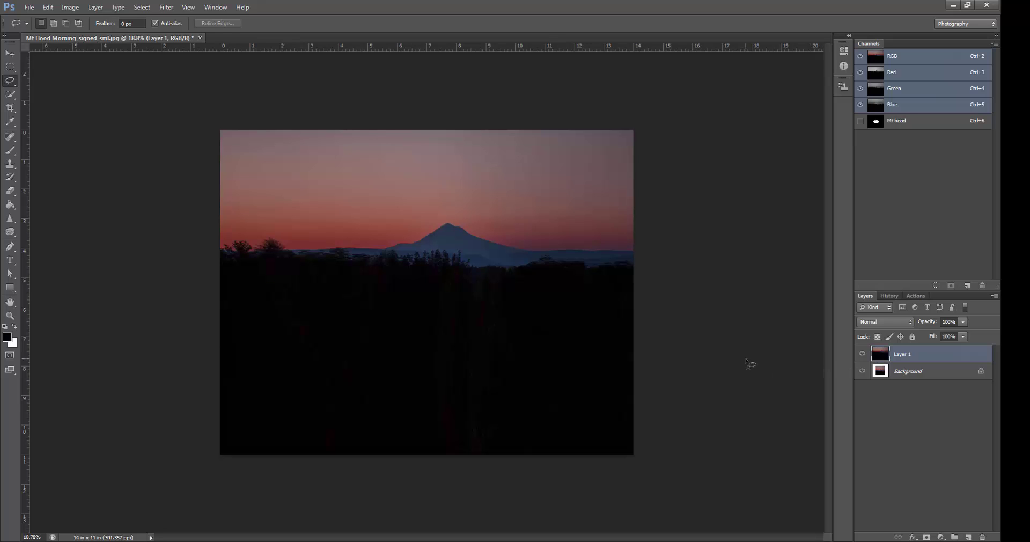
- Zoom out and set up the Crop tool with the Custom 14 × 11 in preset
{"action": "scroll", "coordinate": [751, 359], "scroll_direction": "down", "scroll_amount": 1}
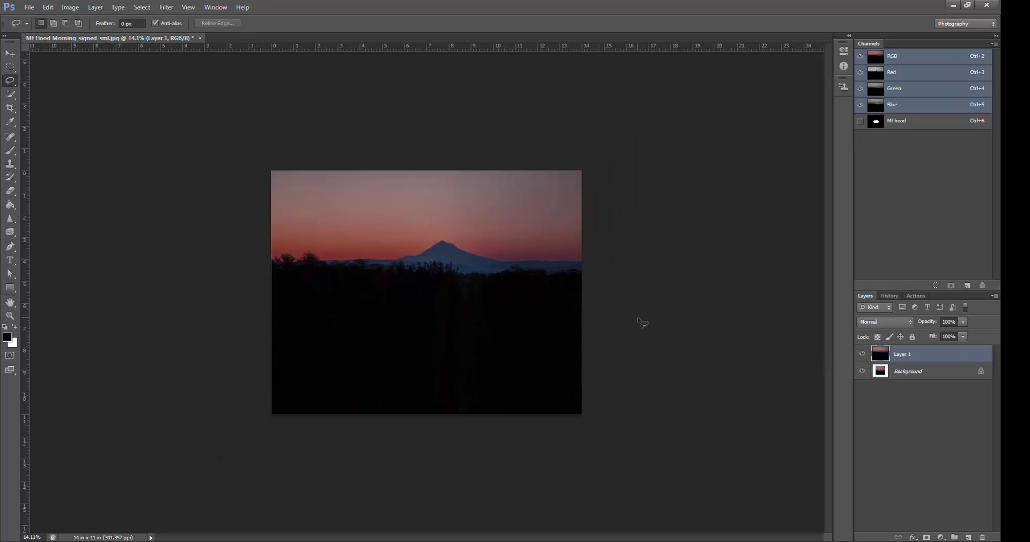
{"action": "left_click", "coordinate": [9, 109]}
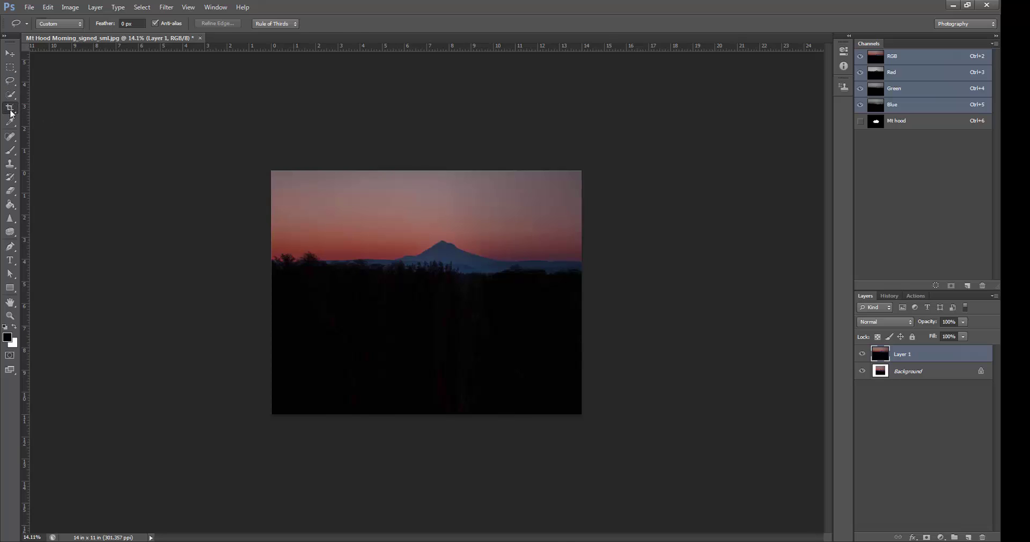
{"action": "left_click", "coordinate": [59, 22]}
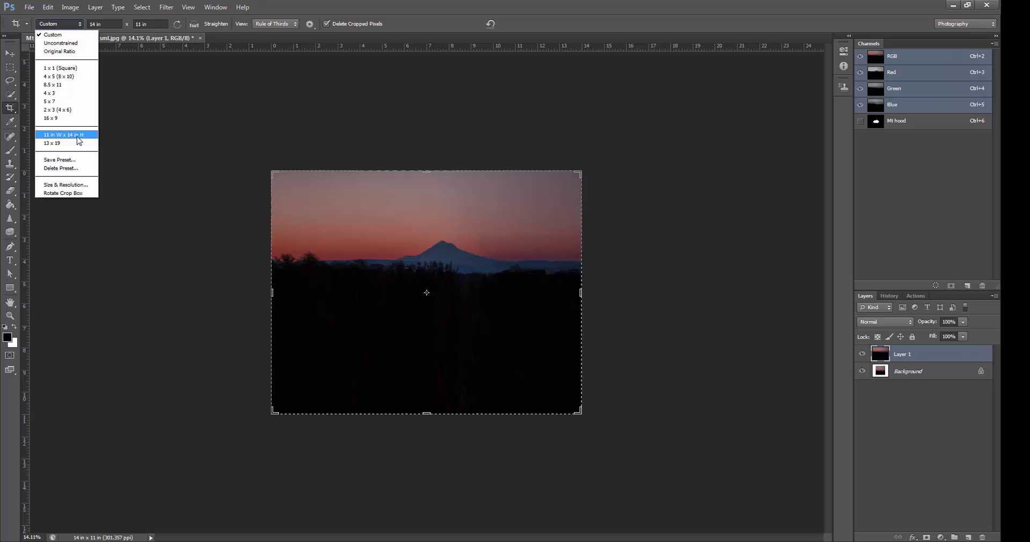
{"action": "left_click", "coordinate": [60, 23]}
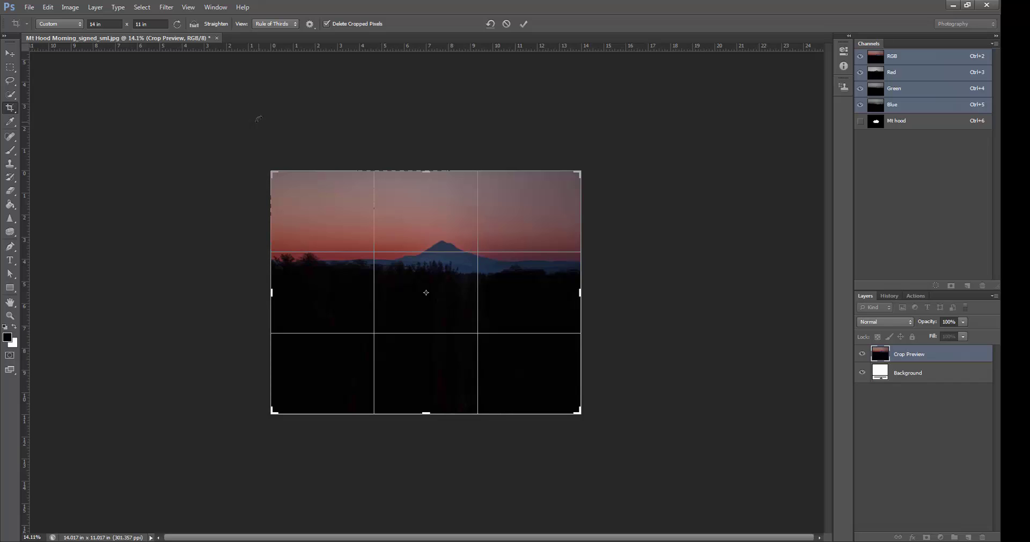
- Crop landscape 14 × 11, shifting the photo so the mountain sits on a thirds line
{"action": "left_click", "coordinate": [177, 24]}
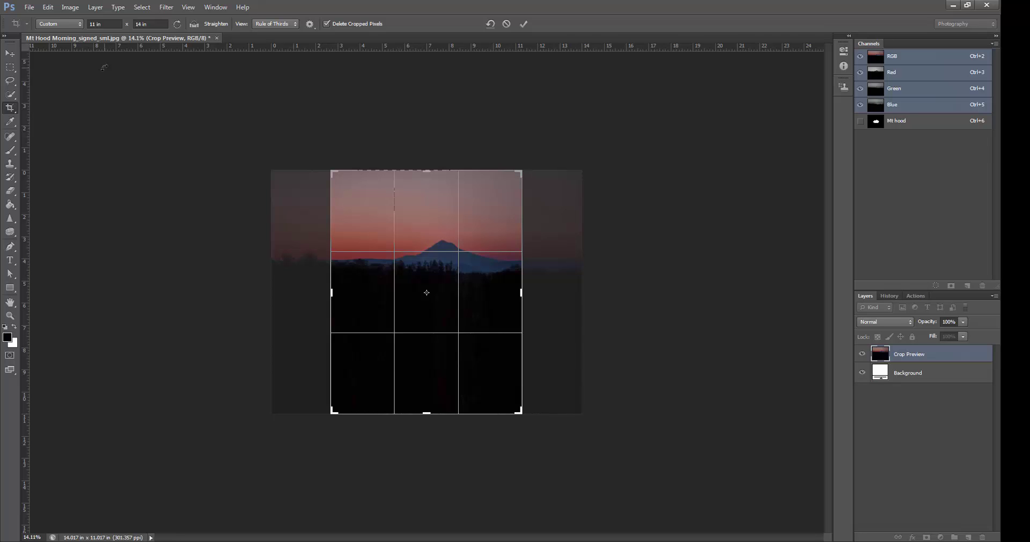
{"action": "key", "text": "x"}
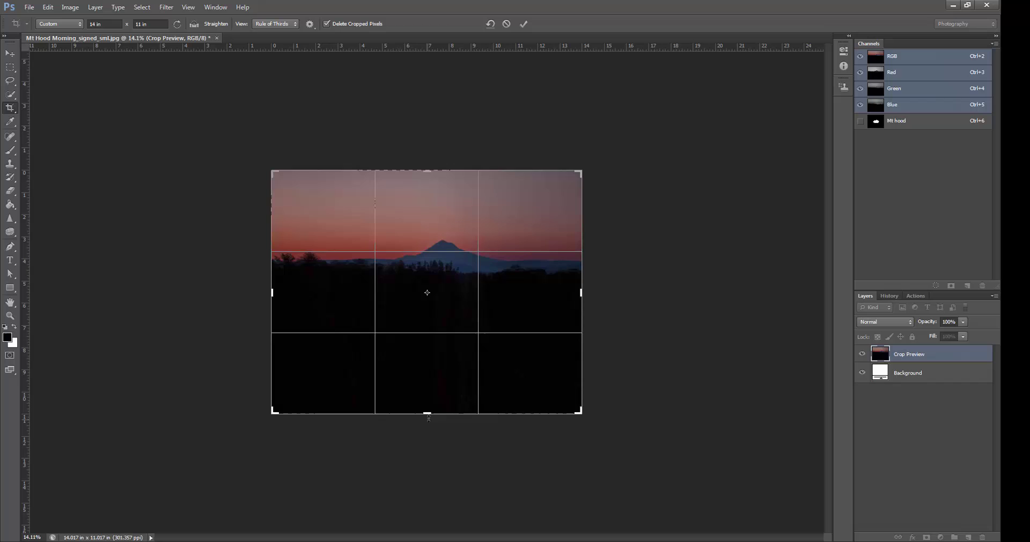
{"action": "left_click_drag", "start_coordinate": [428, 414], "coordinate": [428, 382]}
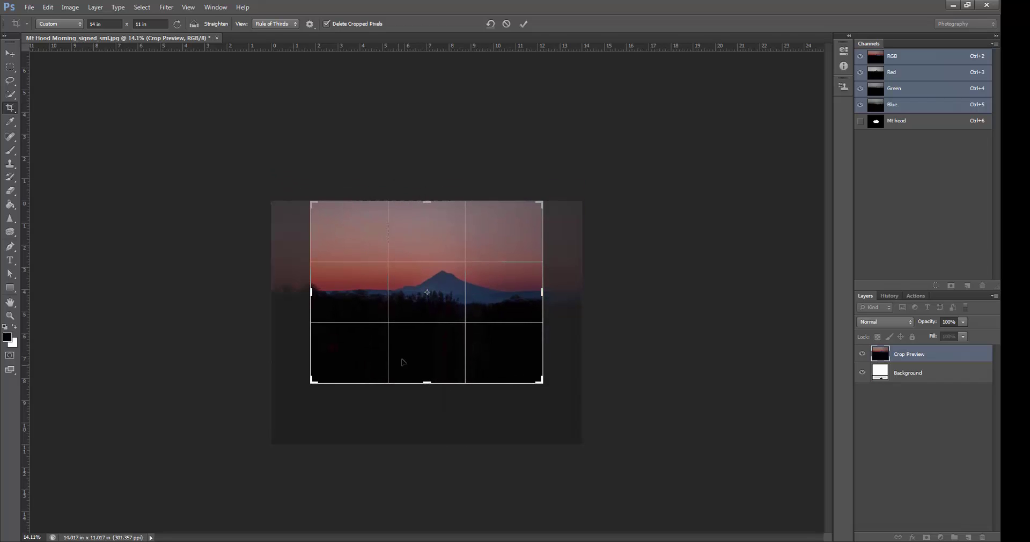
{"action": "mouse_move", "coordinate": [456, 336]}
{"action": "left_mouse_down"}
{"action": "mouse_move", "coordinate": [487, 339]}
{"action": "mouse_move", "coordinate": [471, 338]}
{"action": "left_mouse_up"}
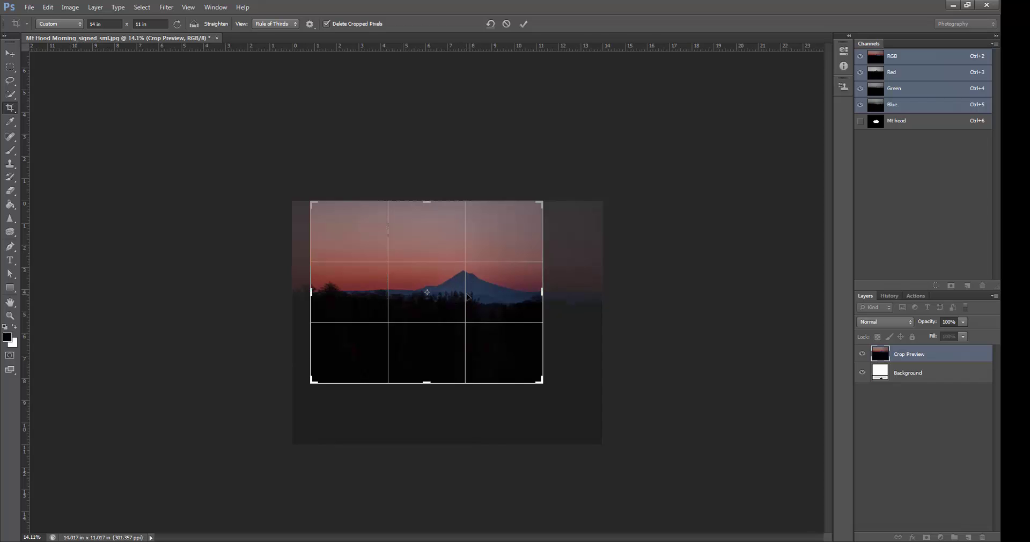
{"action": "mouse_move", "coordinate": [468, 297]}
{"action": "left_mouse_down"}
{"action": "mouse_move", "coordinate": [463, 324]}
{"action": "mouse_move", "coordinate": [469, 314]}
{"action": "left_mouse_up"}
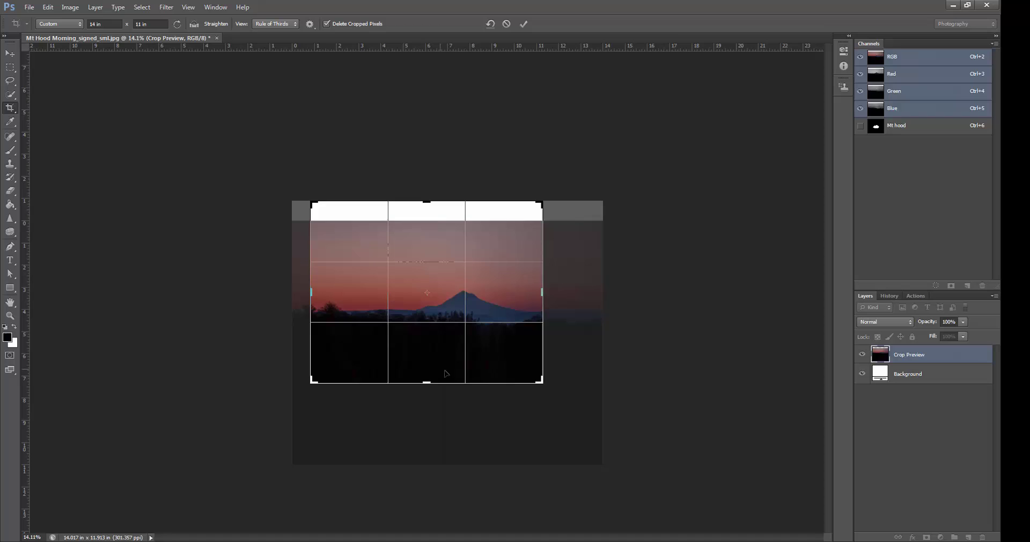
{"action": "left_click_drag", "start_coordinate": [465, 320], "coordinate": [500, 312]}
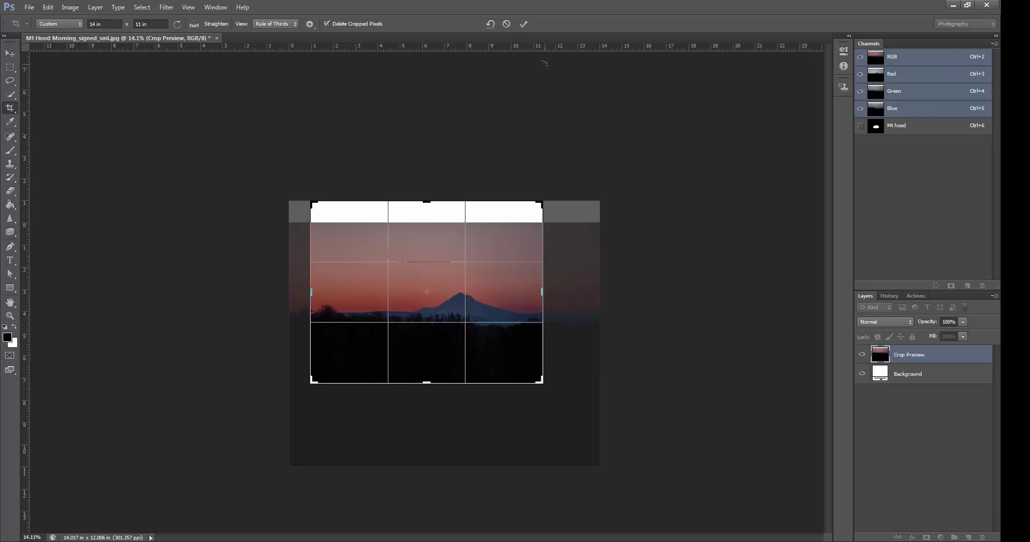
{"action": "left_click", "coordinate": [523, 24]}
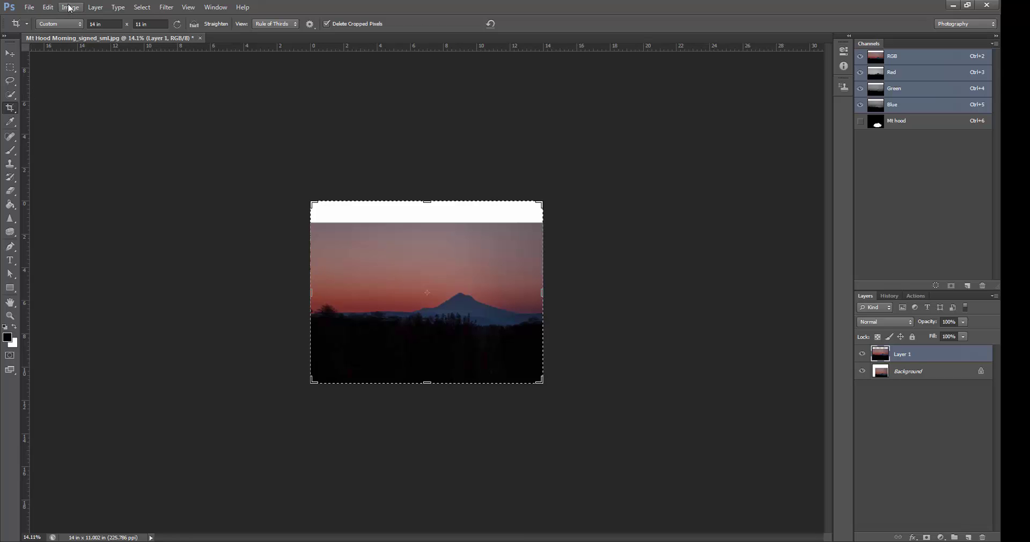
- Content-Aware Scale the sky up over the top white strip, protecting the Mt hood channel
{"action": "left_click", "coordinate": [47, 8]}
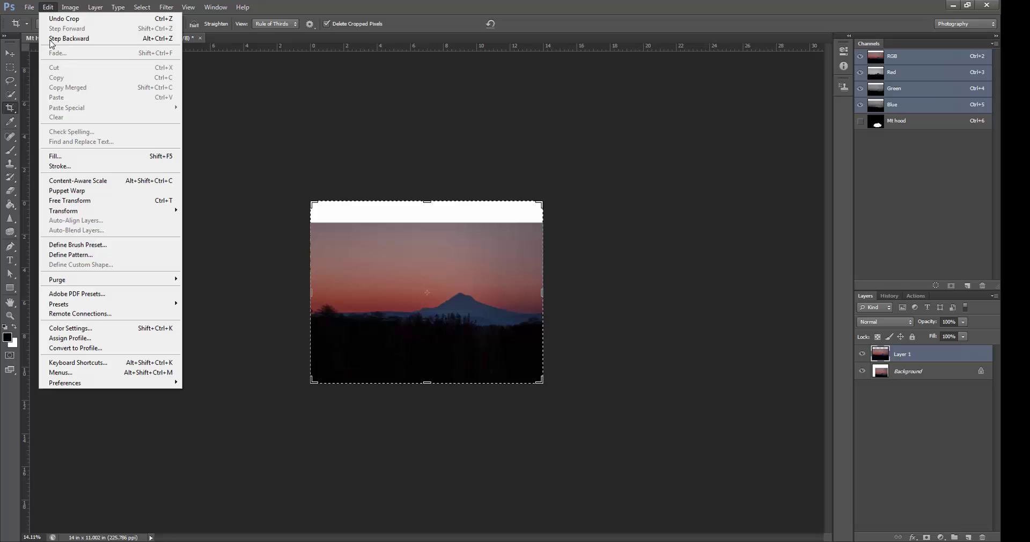
{"action": "left_click", "coordinate": [65, 183]}
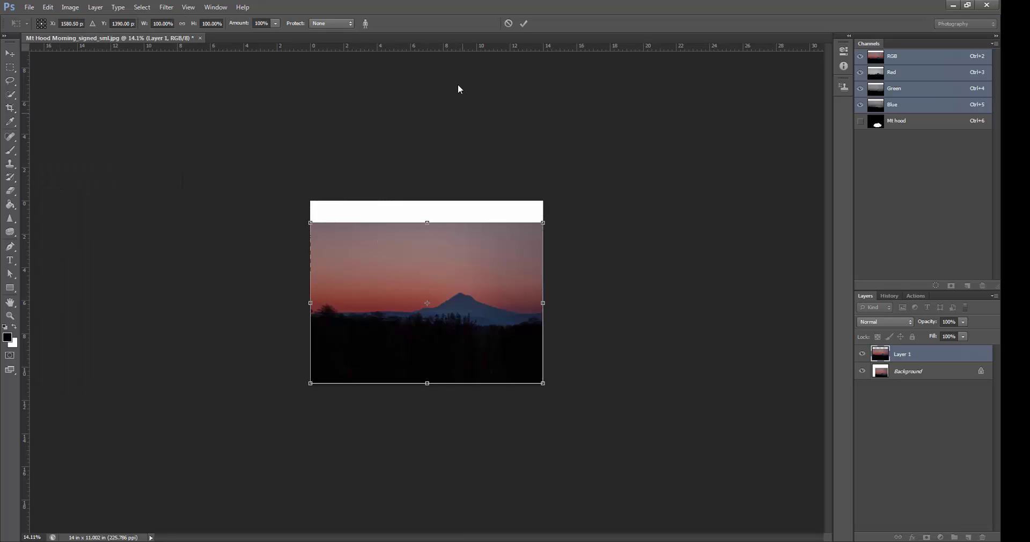
{"action": "left_click", "coordinate": [329, 24]}
{"action": "left_click", "coordinate": [321, 42]}
{"action": "left_click_drag", "start_coordinate": [427, 222], "coordinate": [426, 201]}
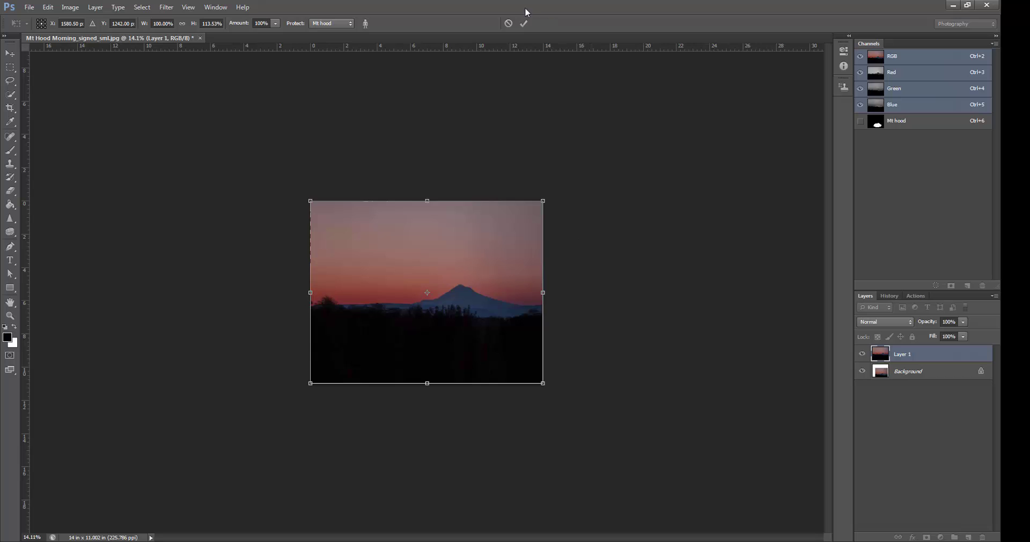
{"action": "left_click", "coordinate": [524, 23]}
- Confirm the crop and return to the Move tool
{"action": "key", "text": "c"}
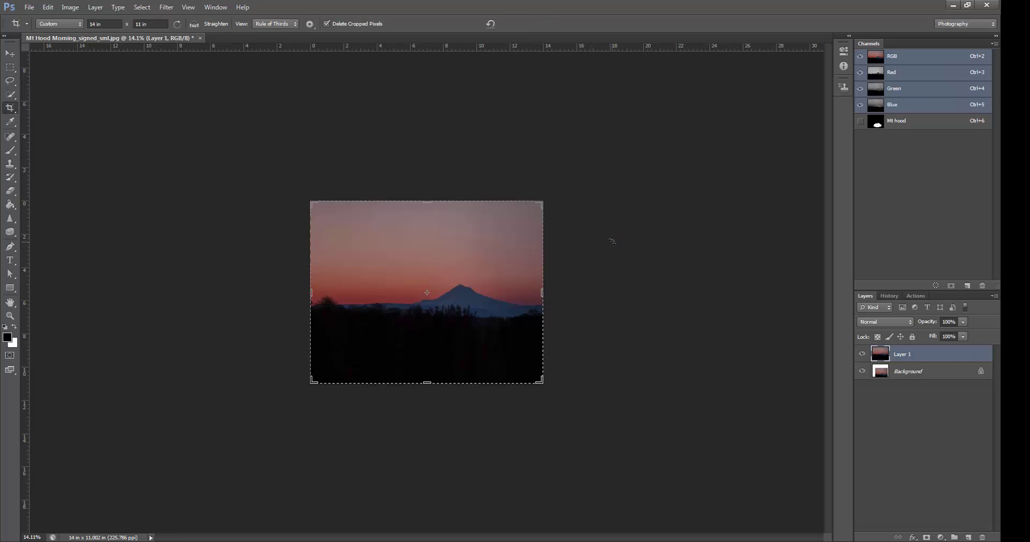
{"action": "key", "text": "Return"}
{"action": "key", "text": "v"}
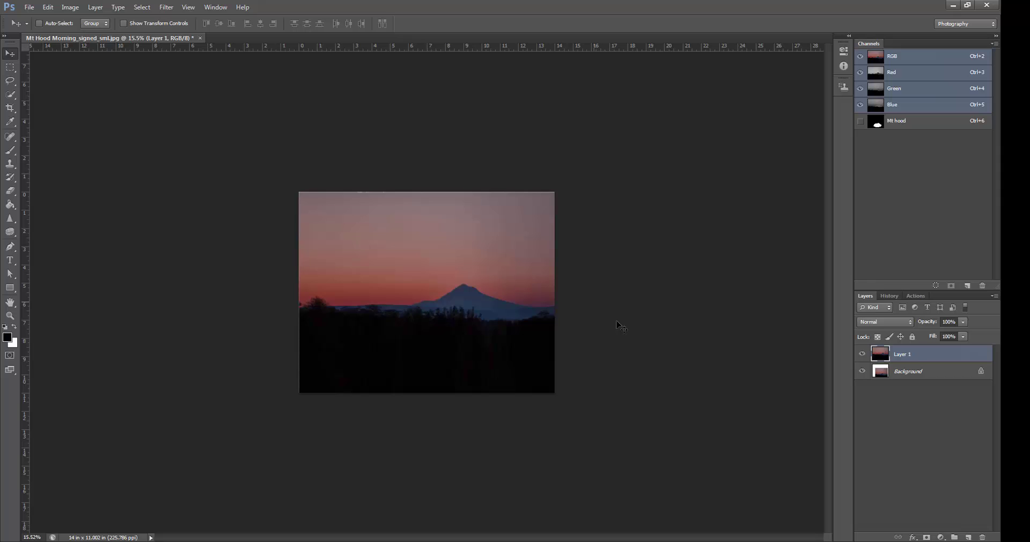
{"action": "scroll", "coordinate": [633, 336], "scroll_direction": "up", "scroll_amount": 4}
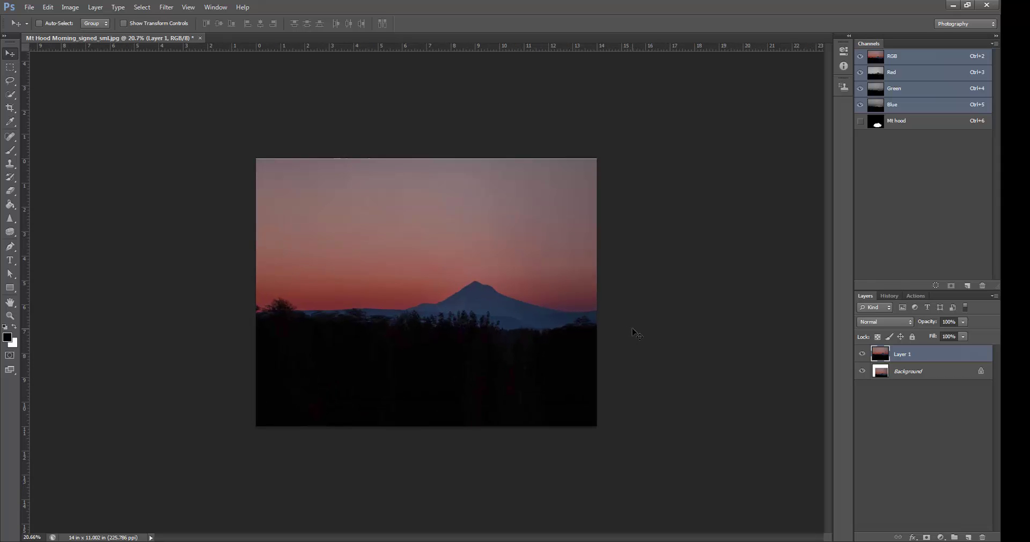
{"action": "scroll", "coordinate": [633, 335], "scroll_direction": "down", "scroll_amount": 1}
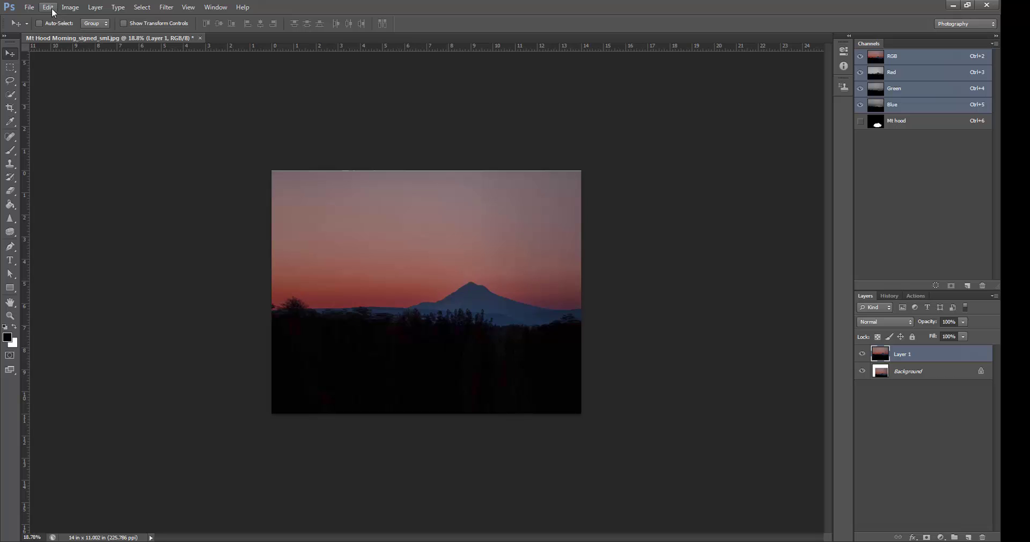
{"action": "left_click", "coordinate": [70, 7]}
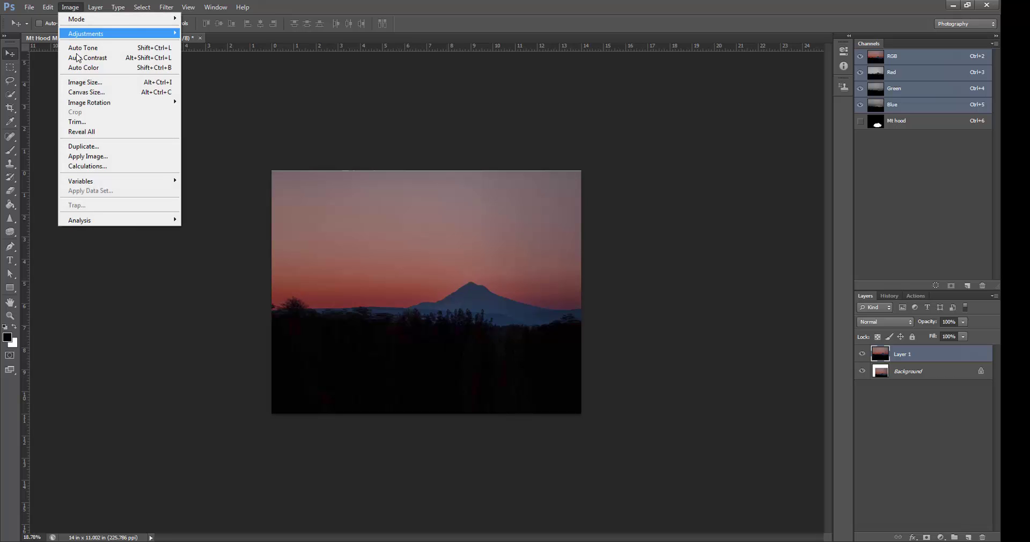
{"action": "left_click", "coordinate": [82, 83]}
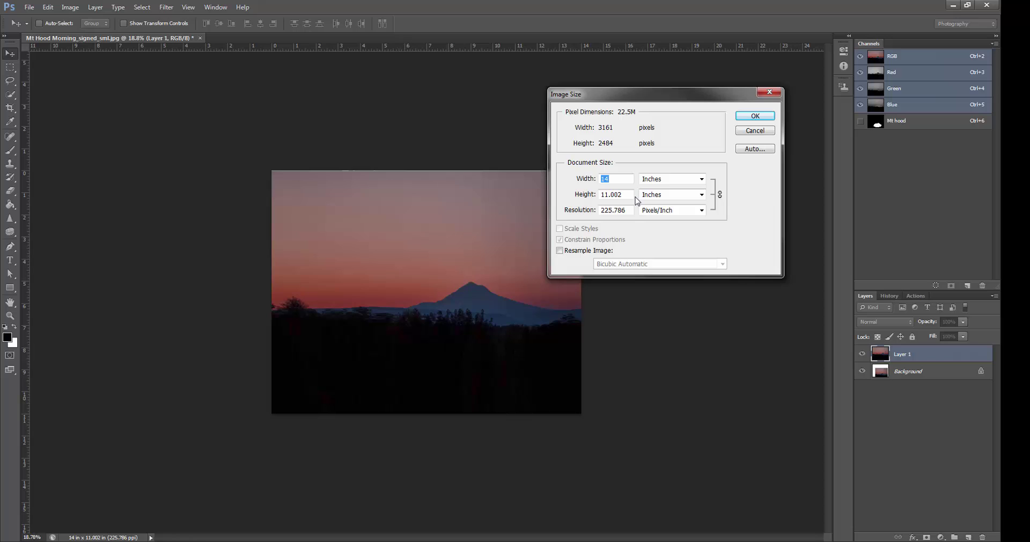
{"action": "left_click", "coordinate": [755, 130]}
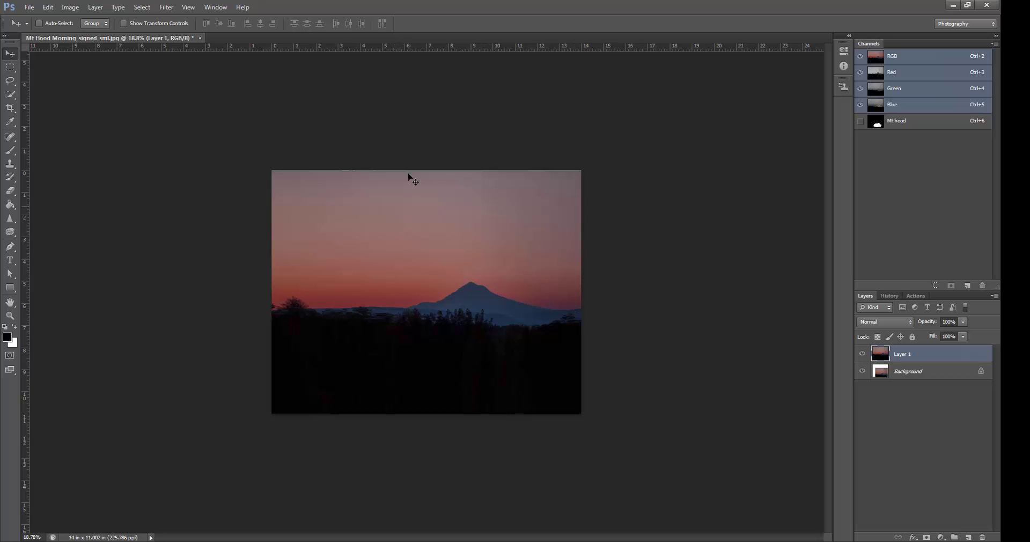
{"action": "scroll", "coordinate": [697, 324], "scroll_direction": "down", "scroll_amount": 2}
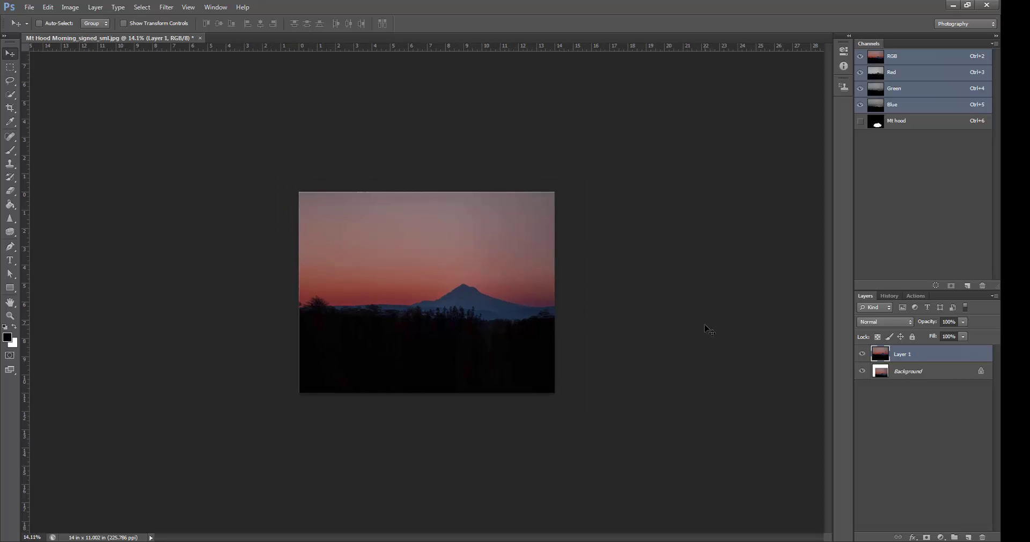
{"action": "scroll", "coordinate": [710, 330], "scroll_direction": "up", "scroll_amount": 1}
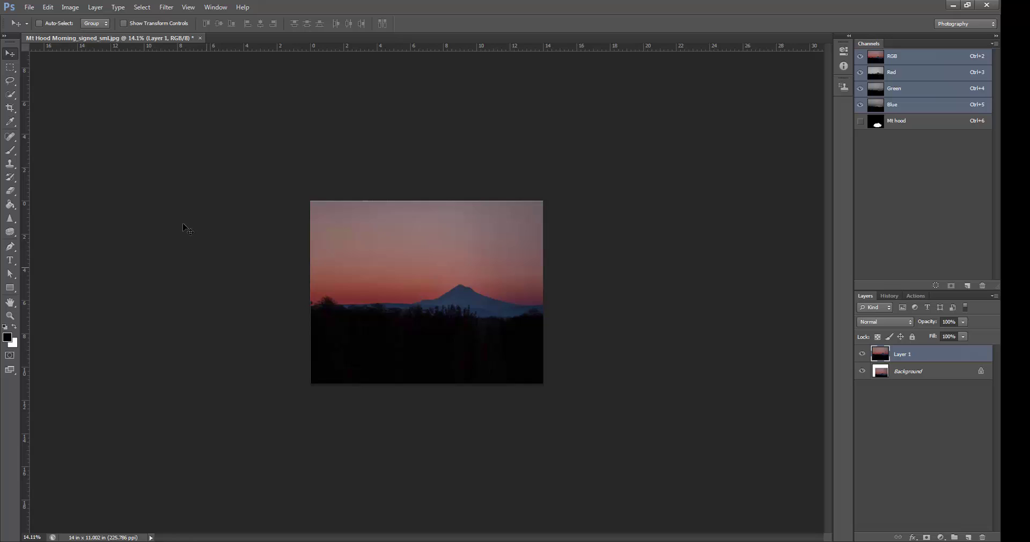
- Lasso the mountain in Add to selection mode, then add the trees at the left edge
{"action": "left_click", "coordinate": [11, 82]}
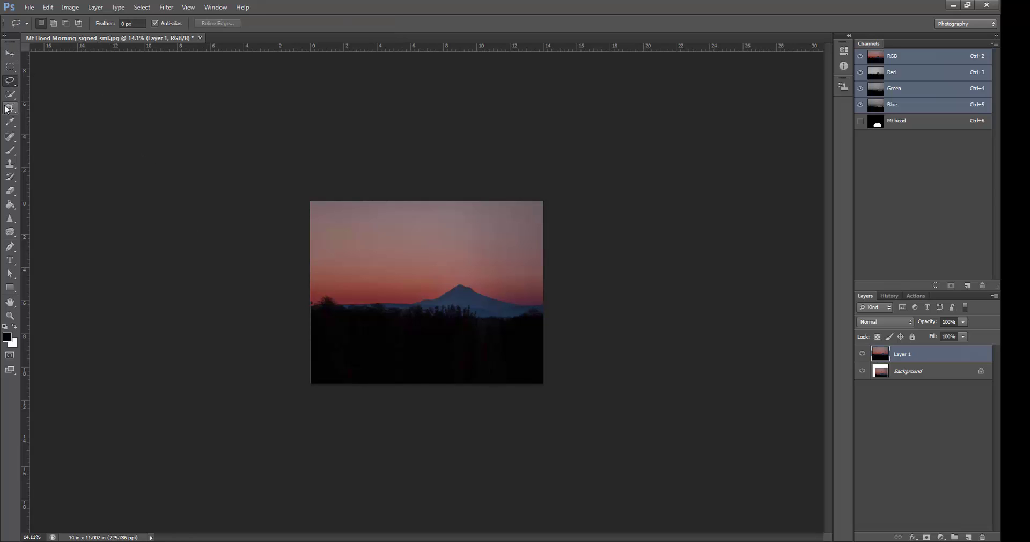
{"action": "left_click", "coordinate": [54, 23]}
{"action": "mouse_move", "coordinate": [413, 290]}
{"action": "left_mouse_down"}
{"action": "mouse_move", "coordinate": [404, 310]}
{"action": "mouse_move", "coordinate": [415, 328]}
{"action": "mouse_move", "coordinate": [515, 325]}
{"action": "mouse_move", "coordinate": [532, 311]}
{"action": "mouse_move", "coordinate": [483, 282]}
{"action": "mouse_move", "coordinate": [431, 277]}
{"action": "left_mouse_up"}
{"action": "mouse_move", "coordinate": [336, 288]}
{"action": "left_mouse_down"}
{"action": "mouse_move", "coordinate": [311, 310]}
{"action": "mouse_move", "coordinate": [342, 313]}
{"action": "mouse_move", "coordinate": [338, 288]}
{"action": "left_mouse_up"}
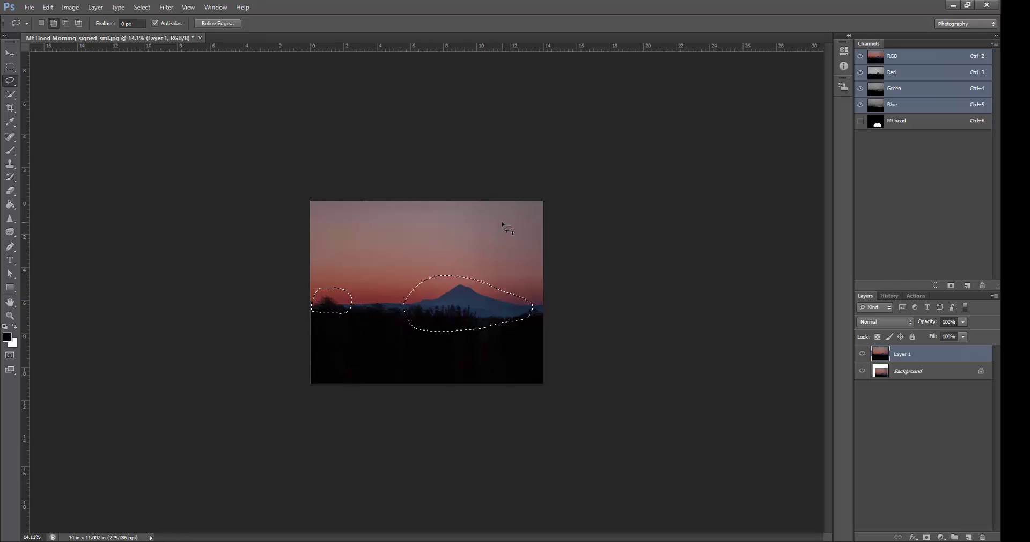